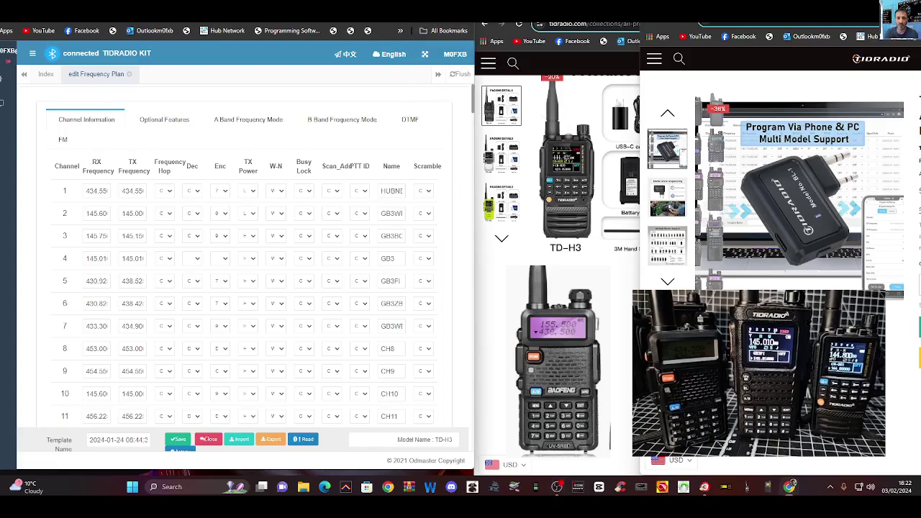
# - Bring the frequency plan browser window to the front and pair it over Bluetooth with the TIDRADIO KIT device
pyautogui.click(791, 488)
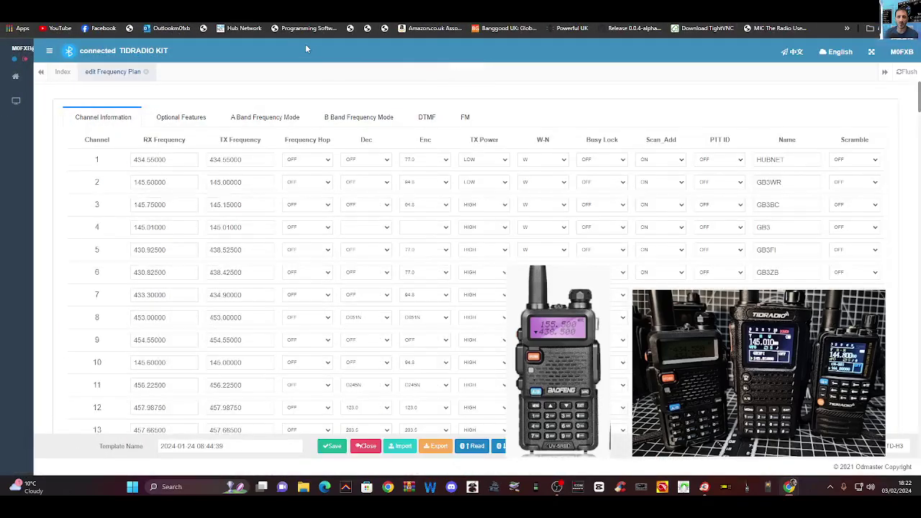
pyautogui.click(71, 55)
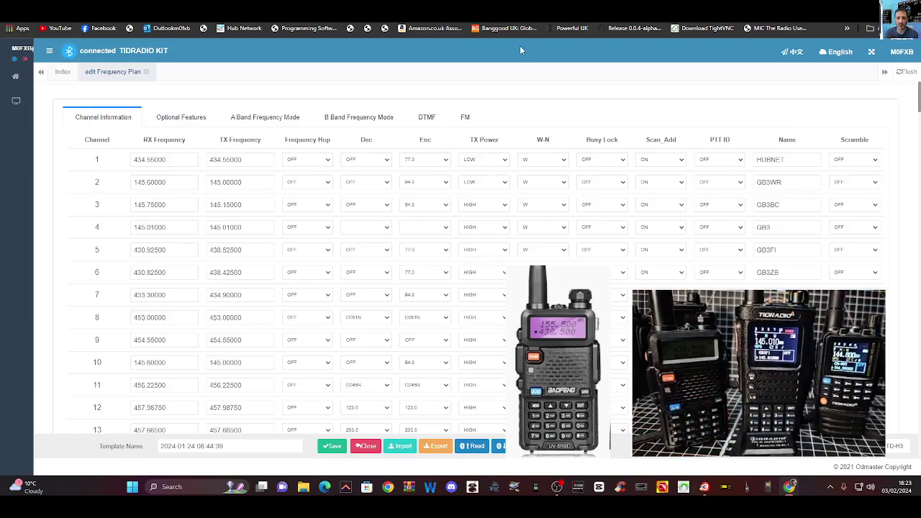
pyautogui.click(69, 51)
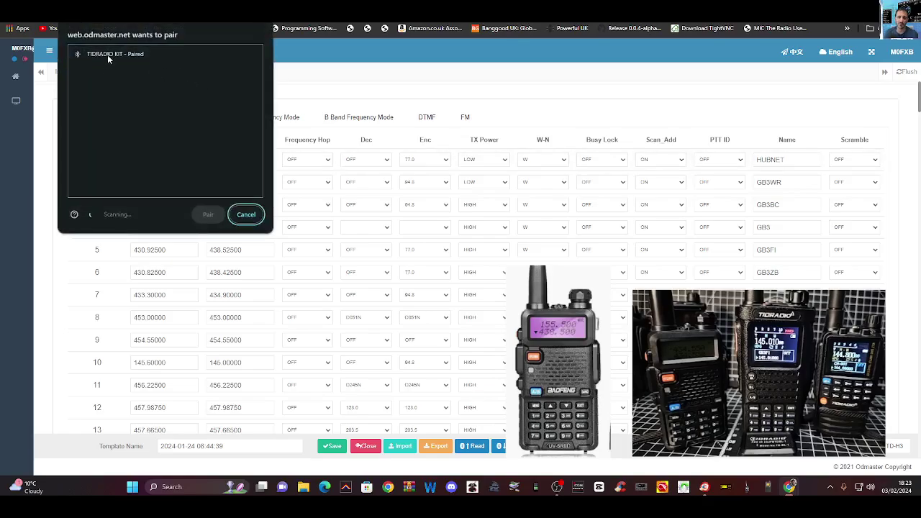
pyautogui.click(94, 55)
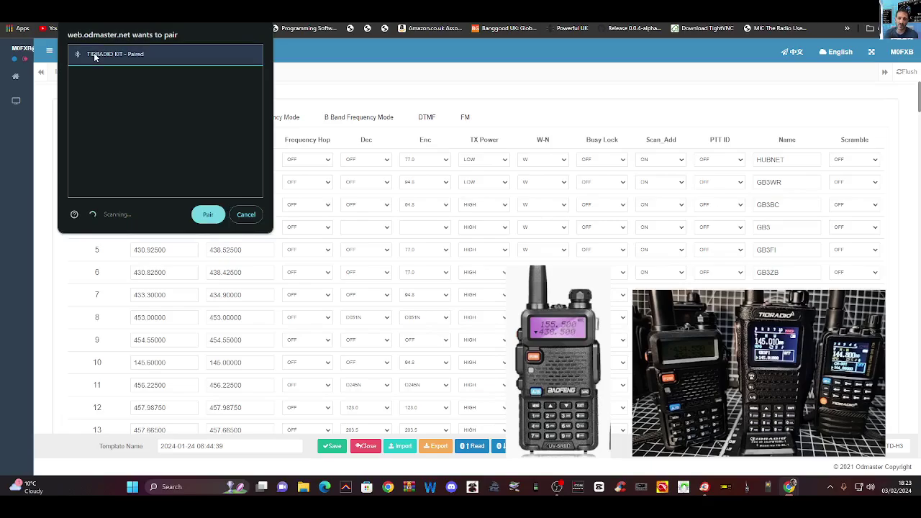
pyautogui.click(206, 215)
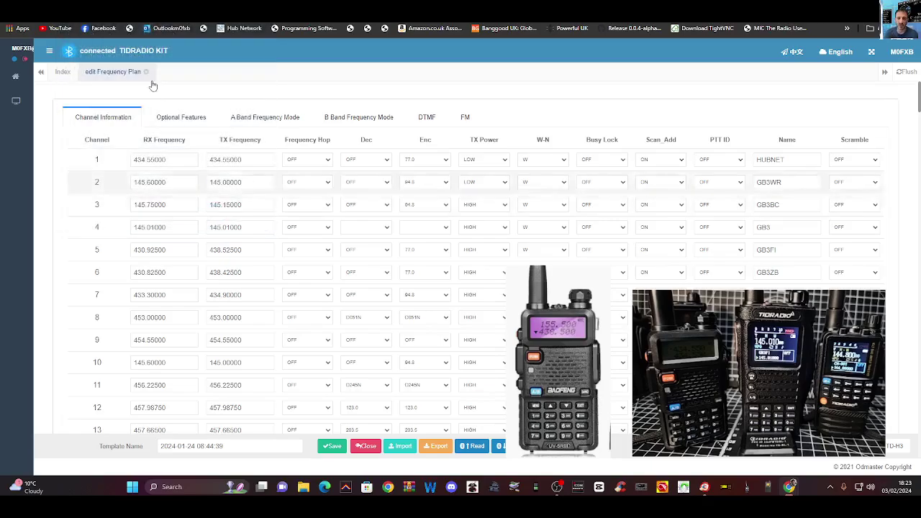
# - Open the remote control program's model list and filter the frequency plans to the TIDRADIO TD-H3
pyautogui.click(51, 53)
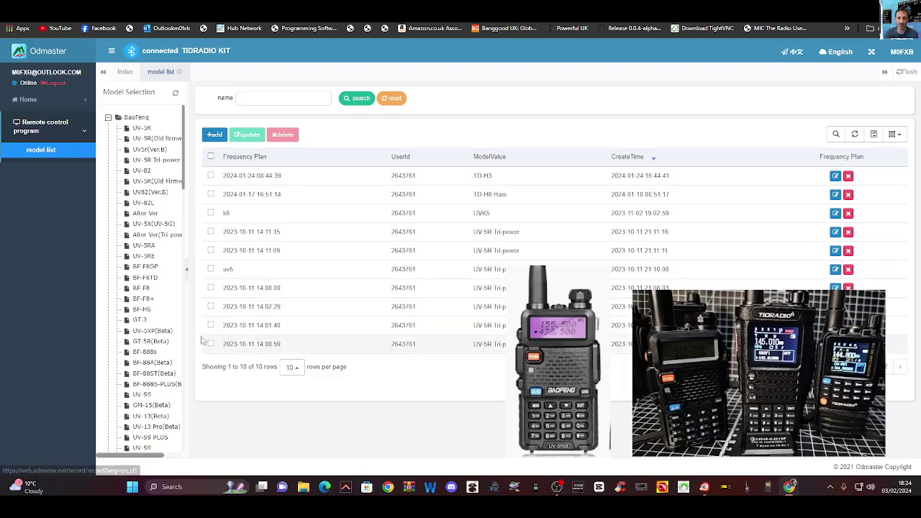
pyautogui.scroll(-5, 148, 302)
pyautogui.scroll(5, 154, 302)
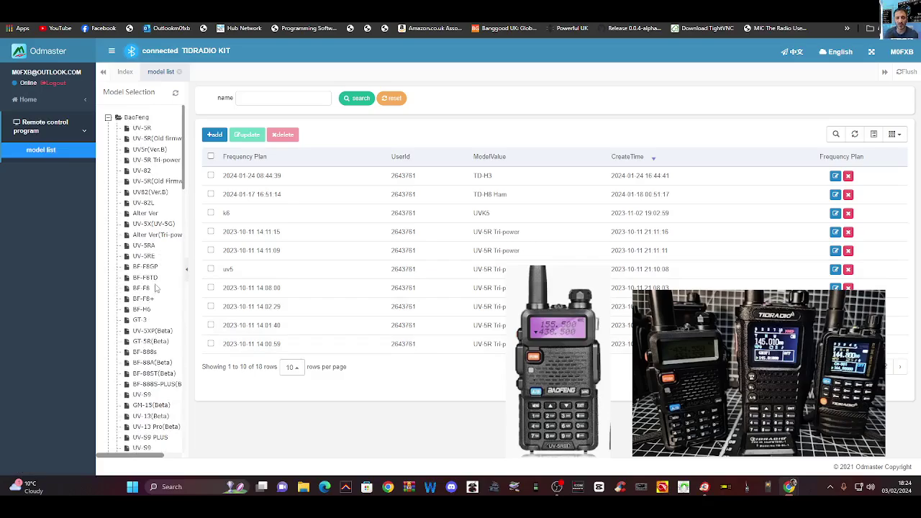
pyautogui.scroll(-5, 153, 304)
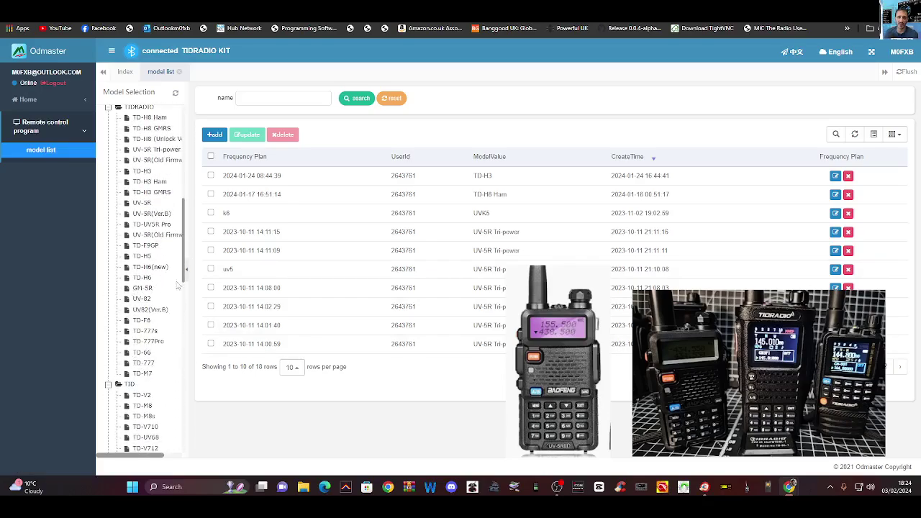
pyautogui.scroll(-2, 166, 232)
pyautogui.scroll(-4, 166, 234)
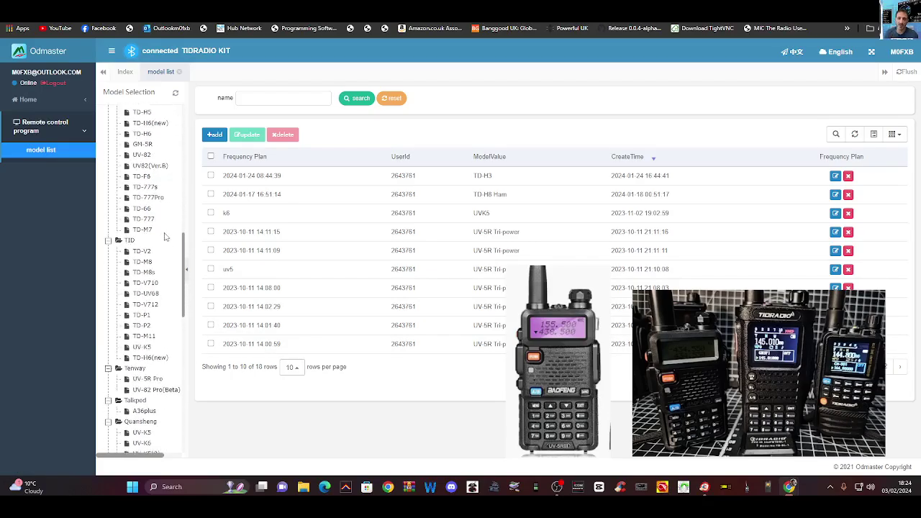
pyautogui.scroll(4, 165, 237)
pyautogui.scroll(6, 164, 245)
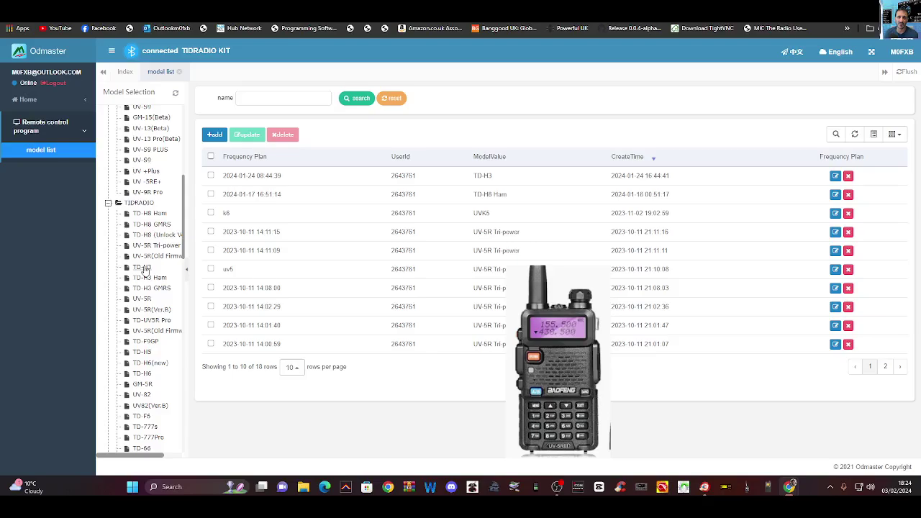
pyautogui.click(143, 267)
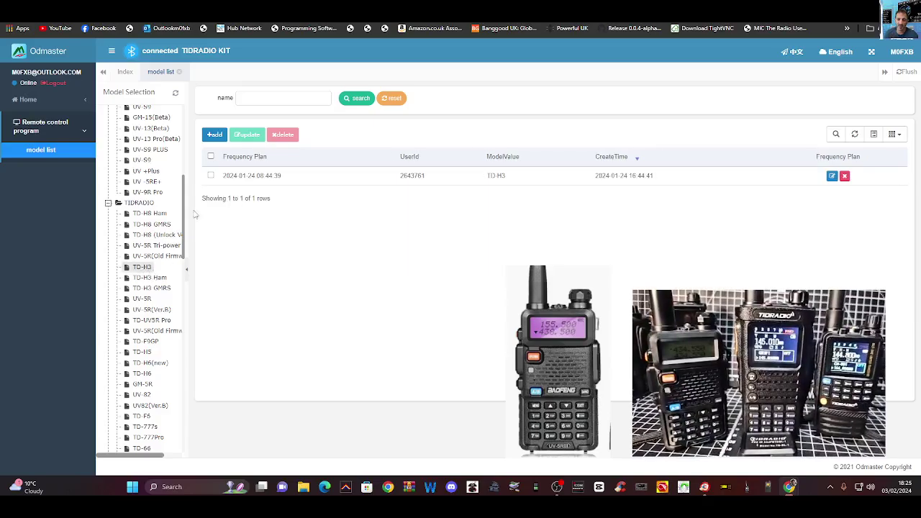
pyautogui.click(211, 176)
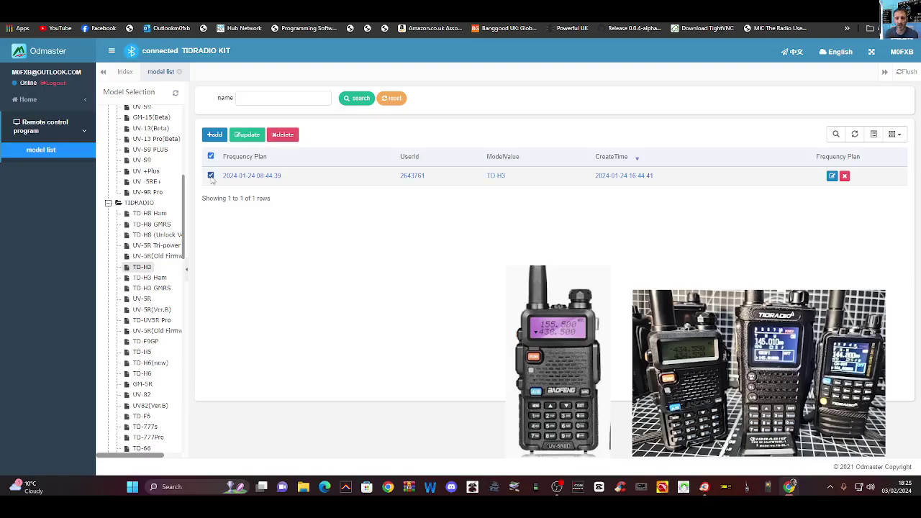
pyautogui.click(254, 134)
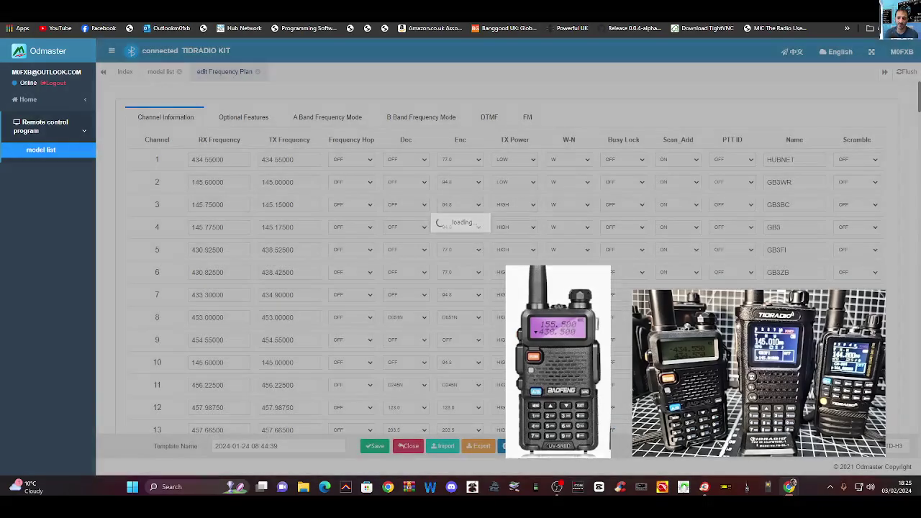
pyautogui.scroll(-1, 386, 432)
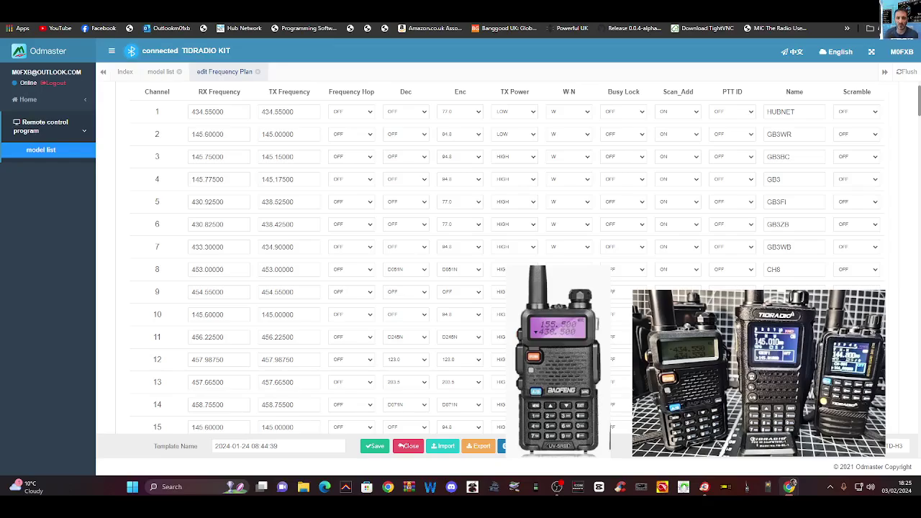
pyautogui.click(512, 446)
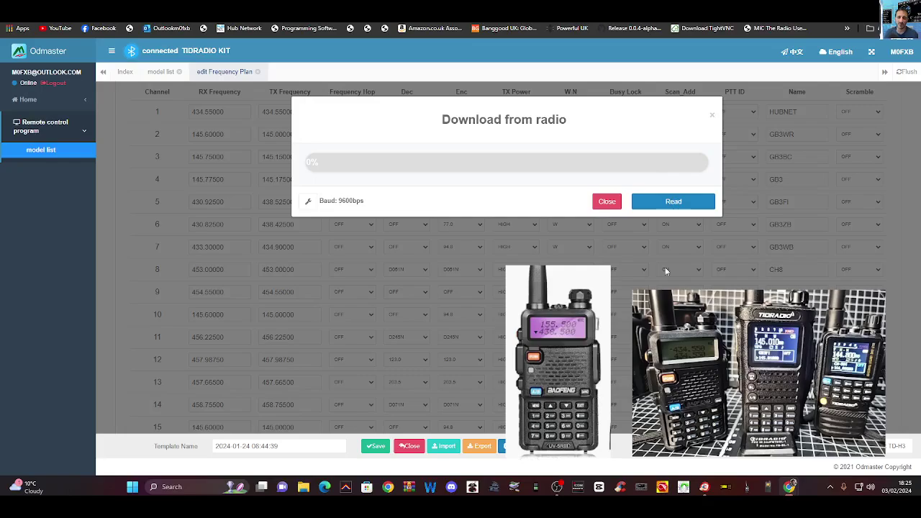
pyautogui.click(676, 206)
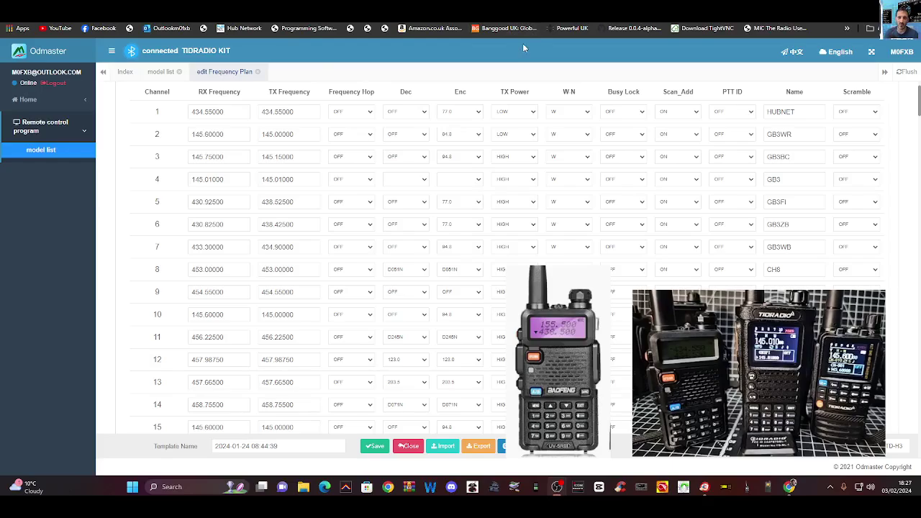
pyautogui.click(130, 51)
pyautogui.click(41, 152)
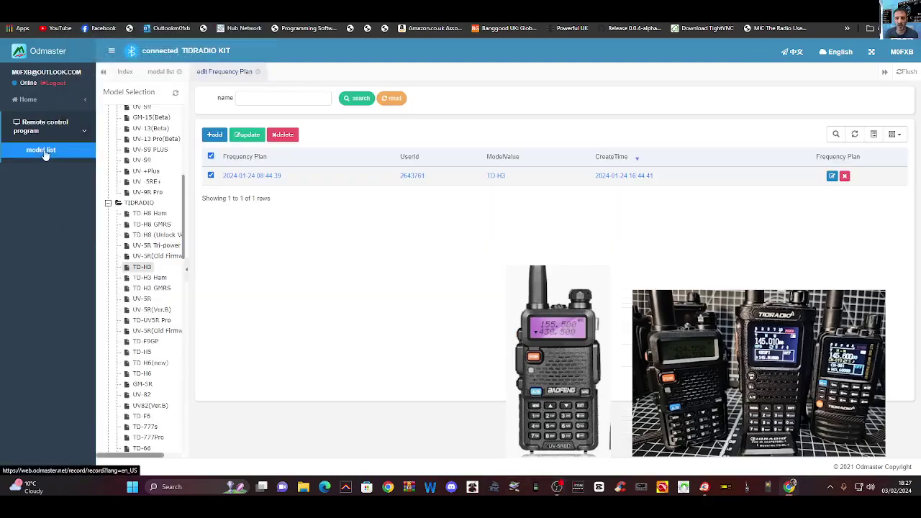
pyautogui.click(142, 237)
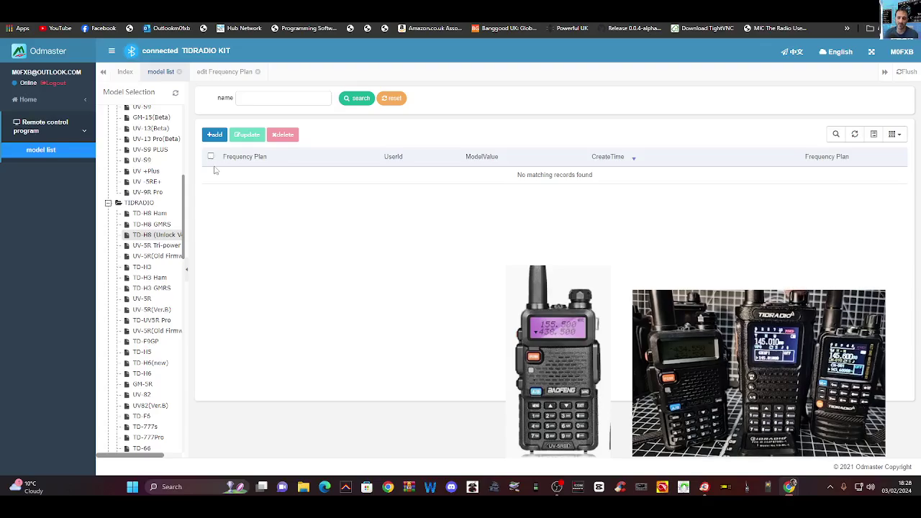
pyautogui.click(151, 214)
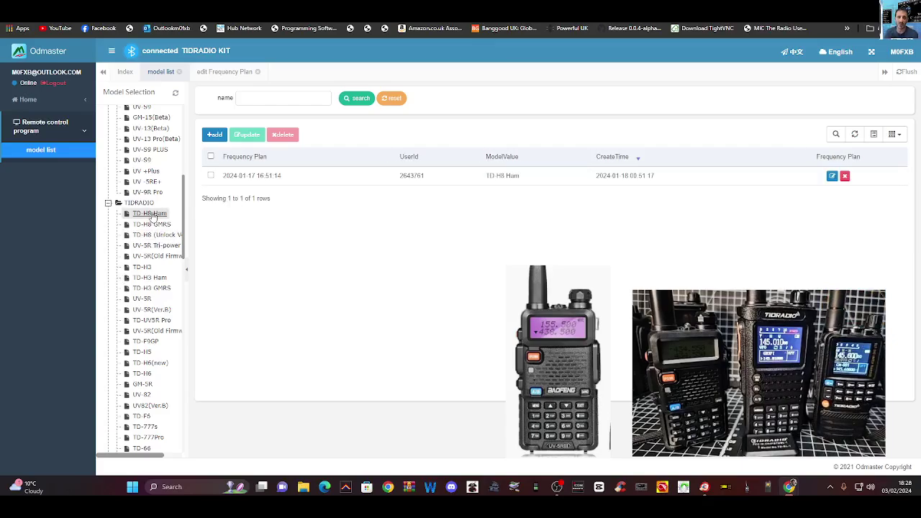
pyautogui.click(212, 175)
pyautogui.click(247, 136)
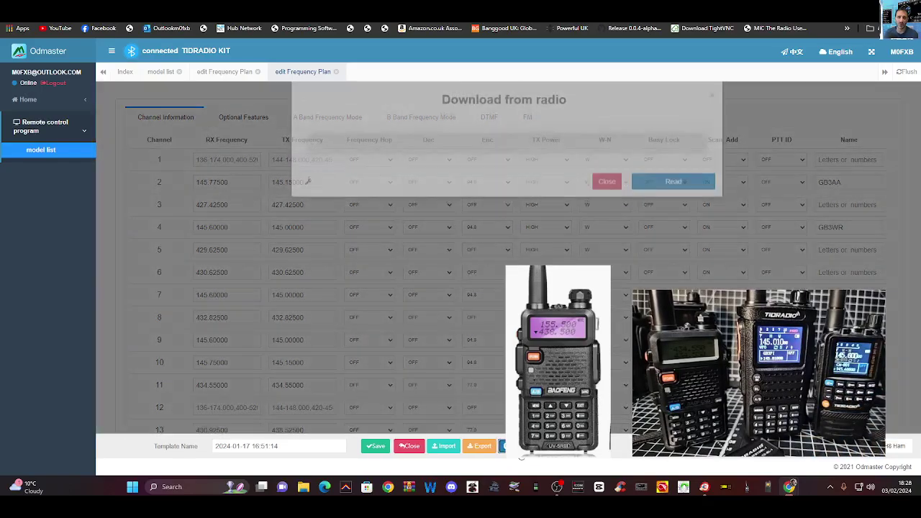
# - Try to read the channels from the radio into the TD-H8 Ham plan, then close the download dialog
pyautogui.click(504, 447)
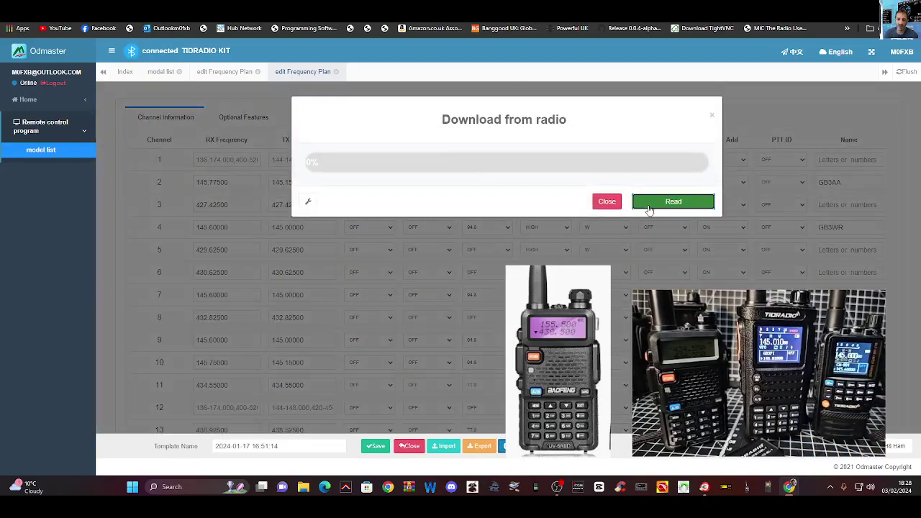
pyautogui.click(649, 205)
pyautogui.click(501, 282)
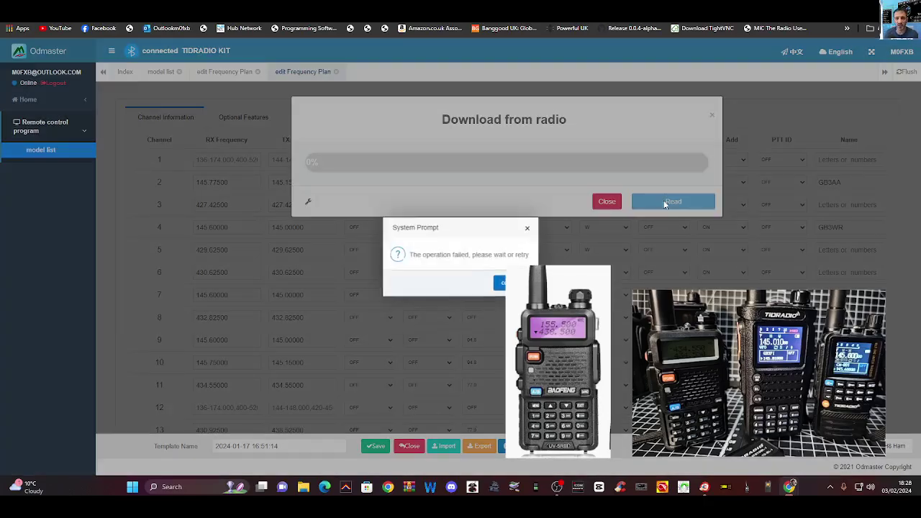
pyautogui.click(501, 282)
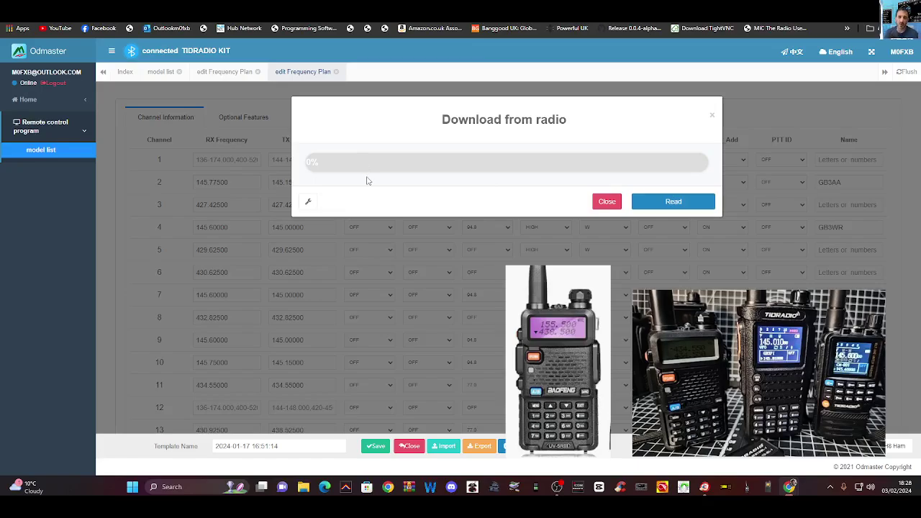
pyautogui.click(608, 204)
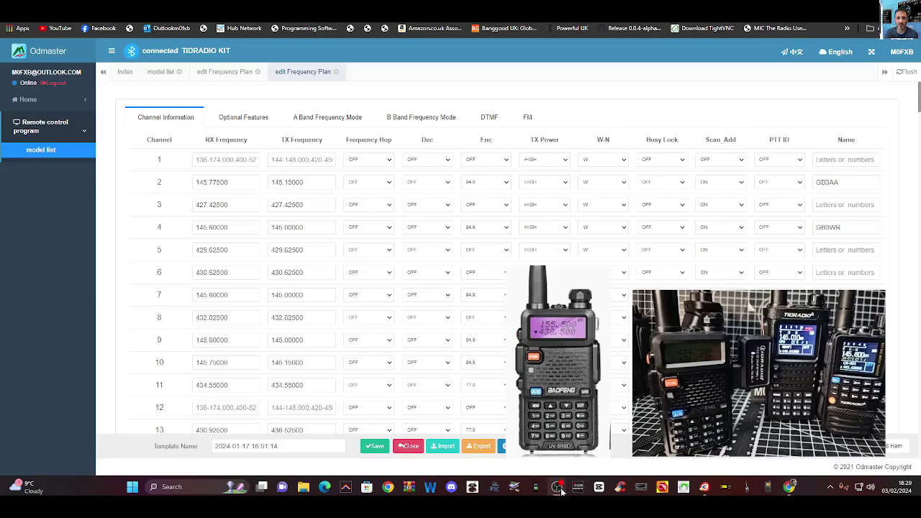
# - Try to pair over Bluetooth with the TIDRADIO KIT device again
pyautogui.click(132, 52)
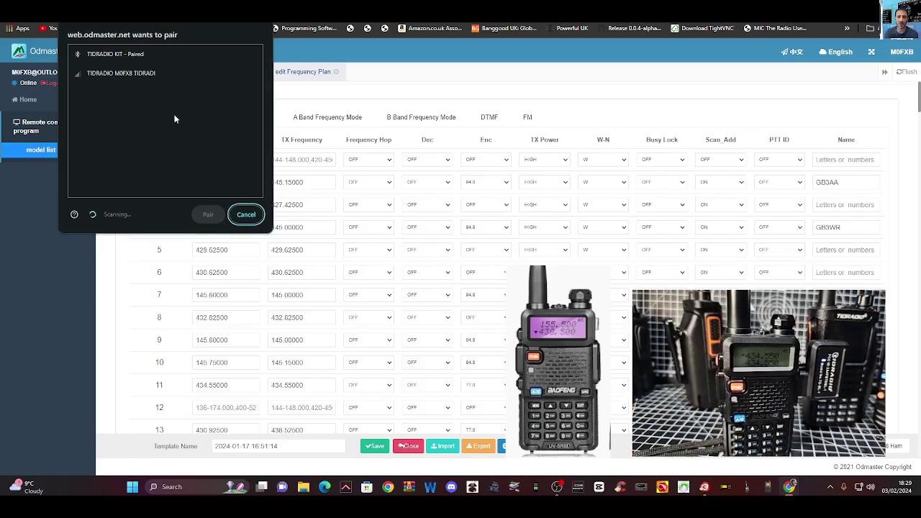
pyautogui.click(104, 56)
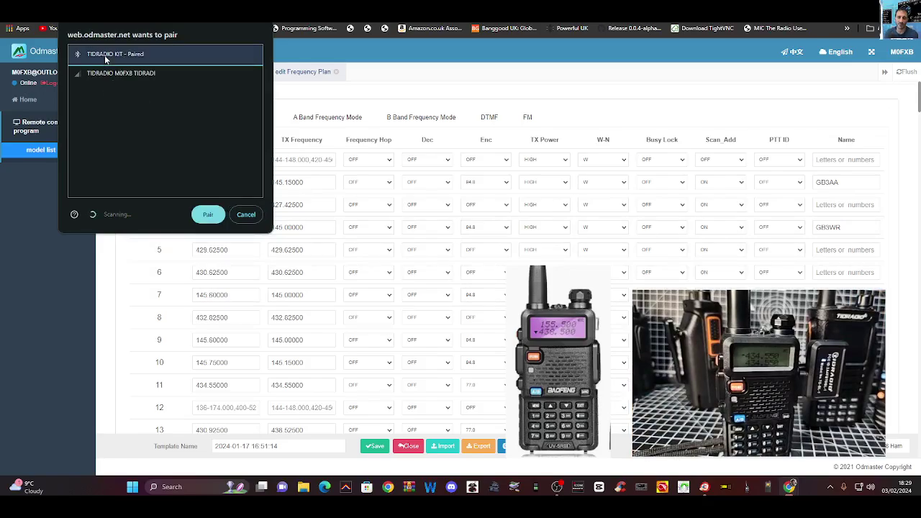
pyautogui.click(211, 224)
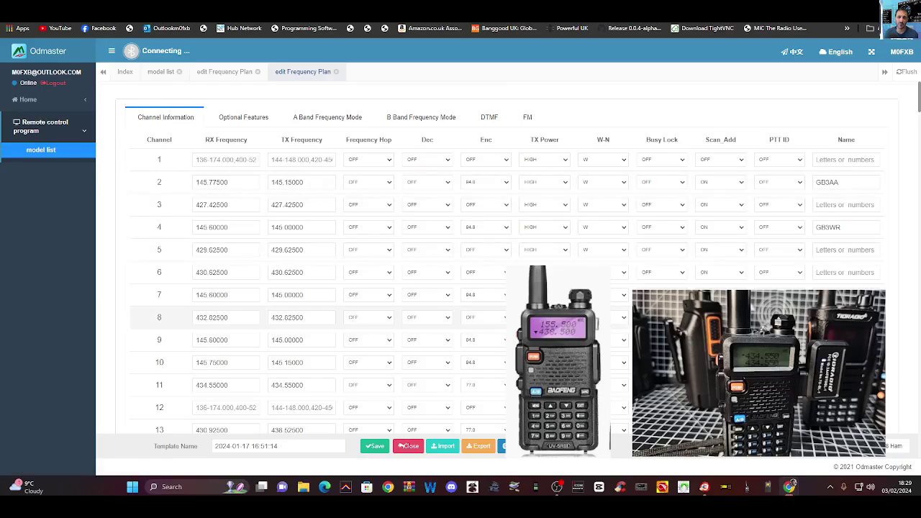
# - Reopen the Bluetooth device search and pair with the TIDRADIO device named after the owner's call sign
pyautogui.click(139, 54)
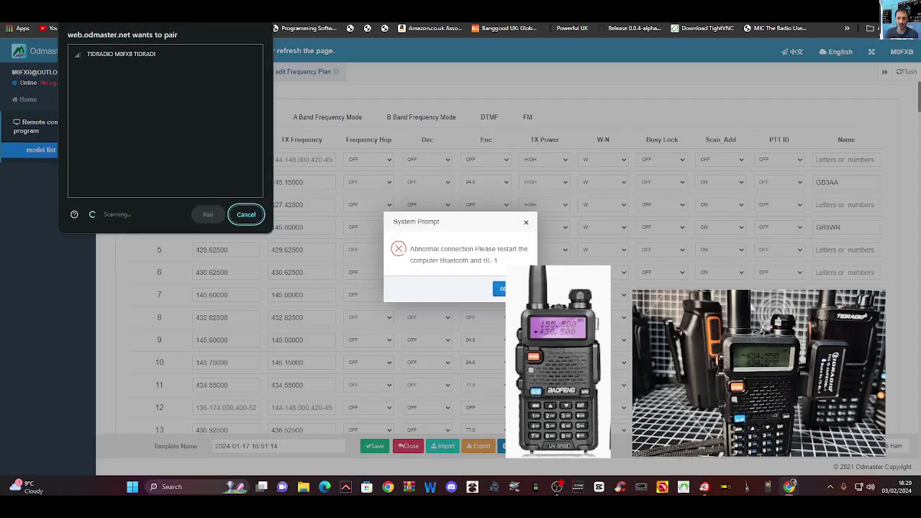
pyautogui.doubleClick(144, 53)
pyautogui.click(132, 52)
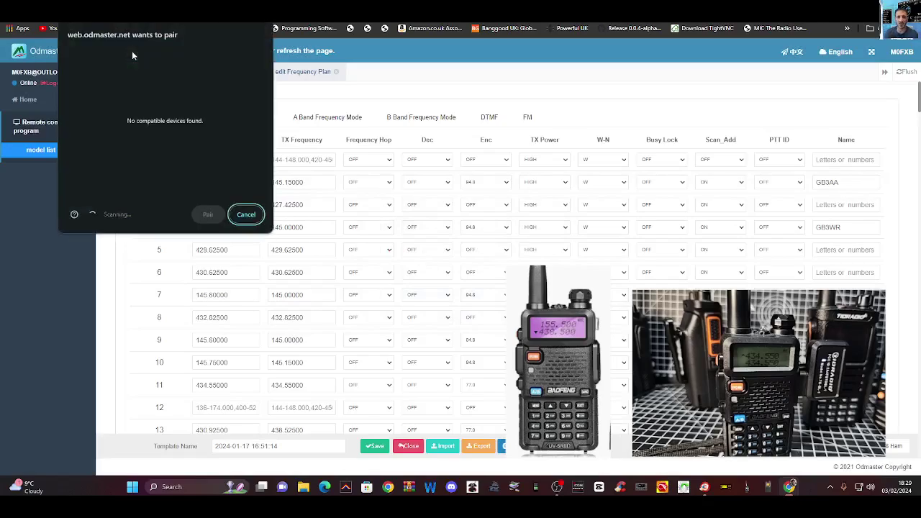
pyautogui.click(150, 56)
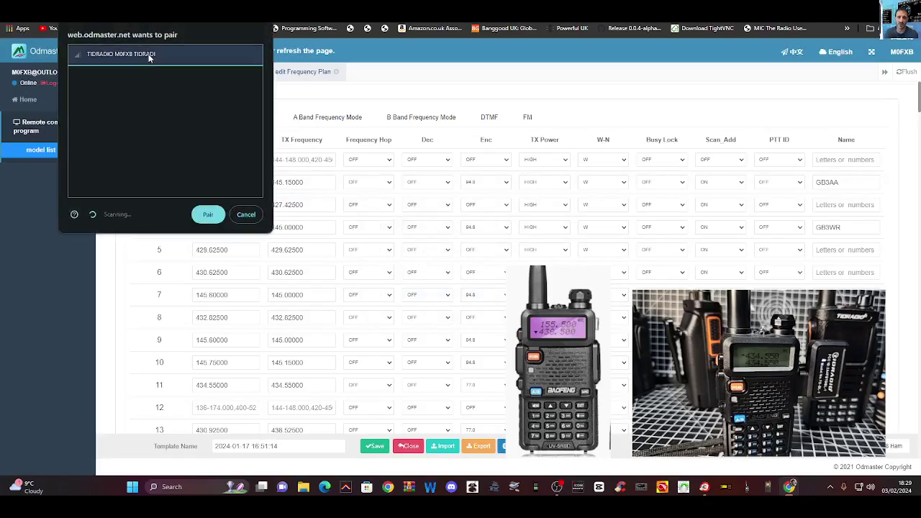
pyautogui.click(212, 221)
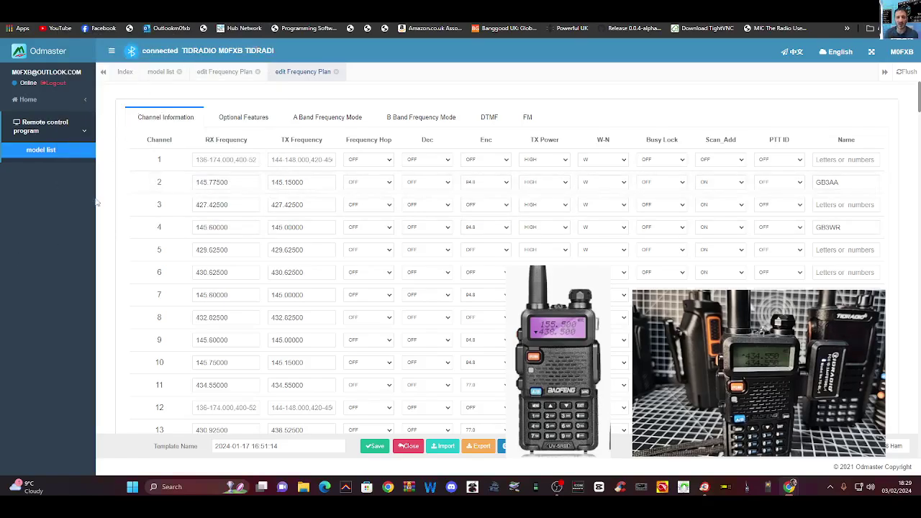
# - Return to the model list and look through the radio brands and models available for programming
pyautogui.click(40, 151)
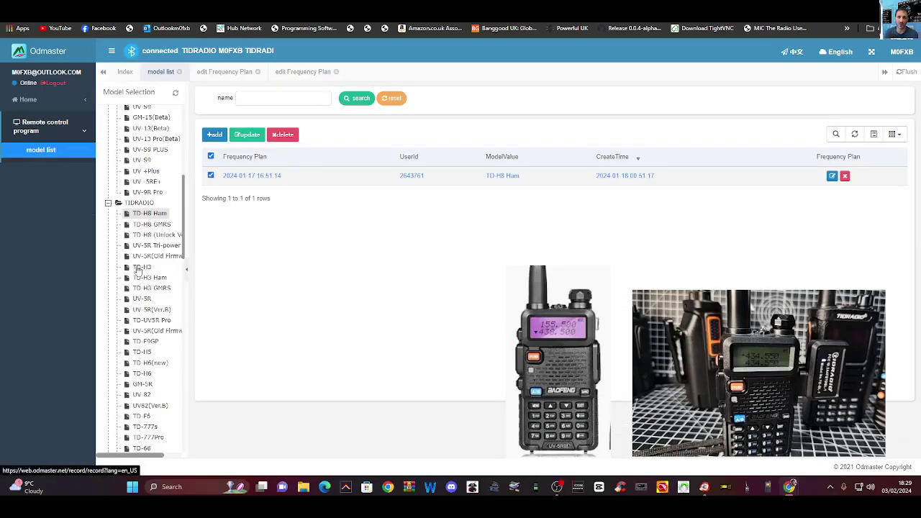
pyautogui.scroll(-15, 139, 271)
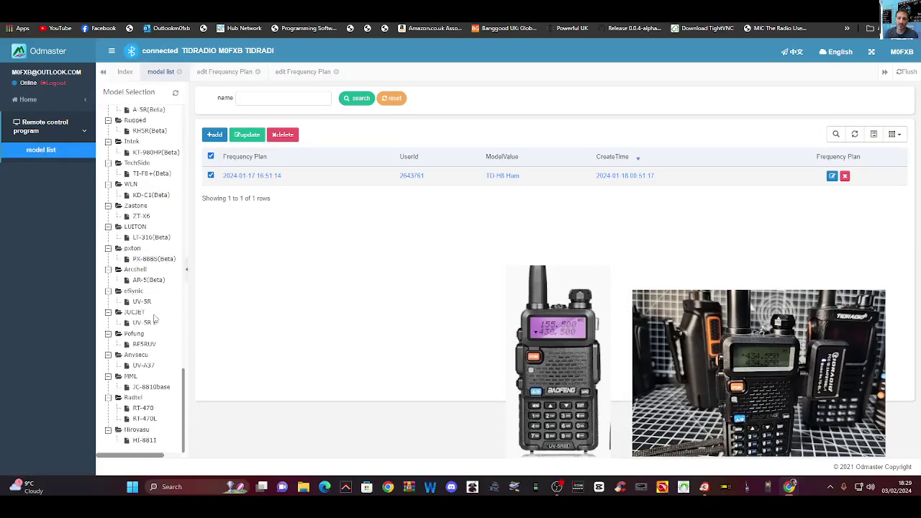
pyautogui.scroll(15, 170, 326)
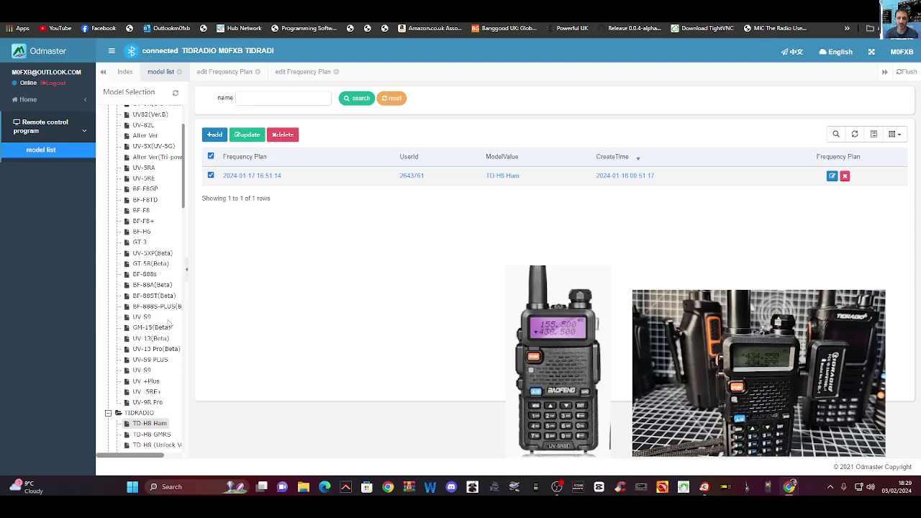
pyautogui.scroll(-5, 162, 288)
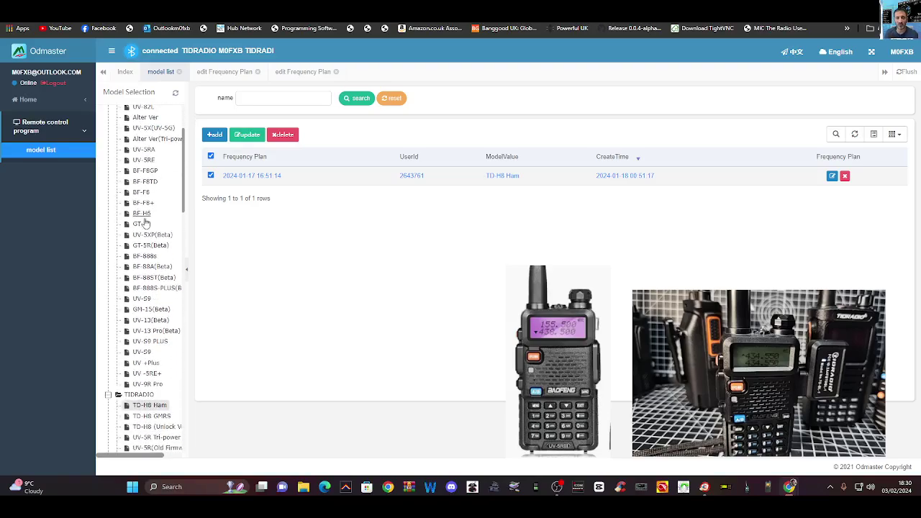
pyautogui.scroll(-3, 162, 277)
pyautogui.scroll(-2, 162, 277)
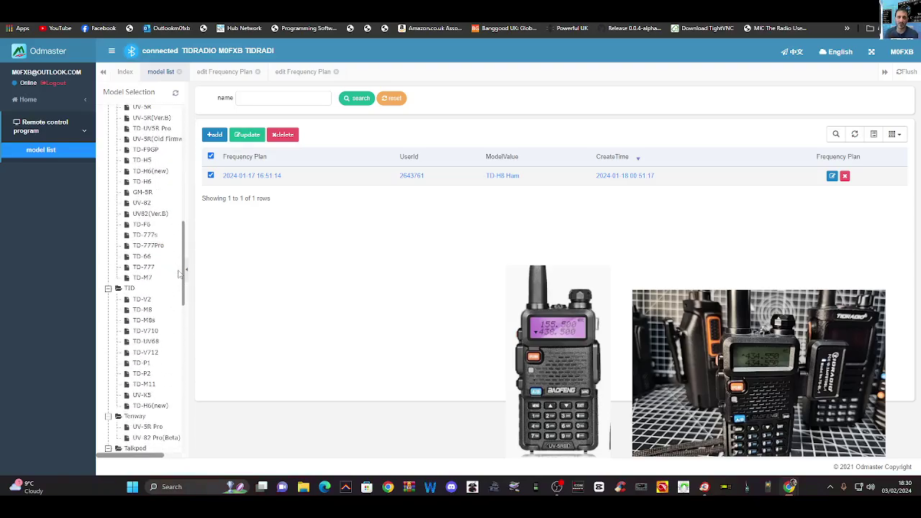
pyautogui.scroll(-2, 151, 284)
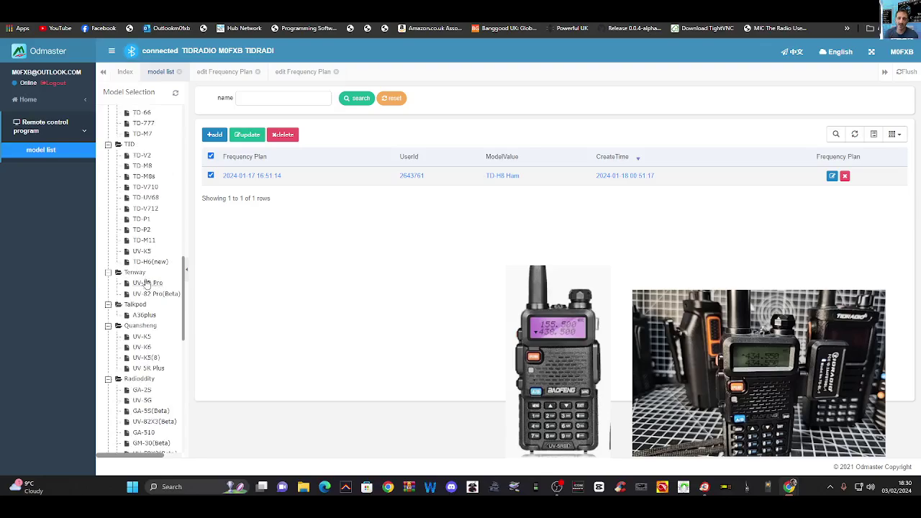
pyautogui.scroll(-1, 151, 285)
pyautogui.scroll(-1, 160, 286)
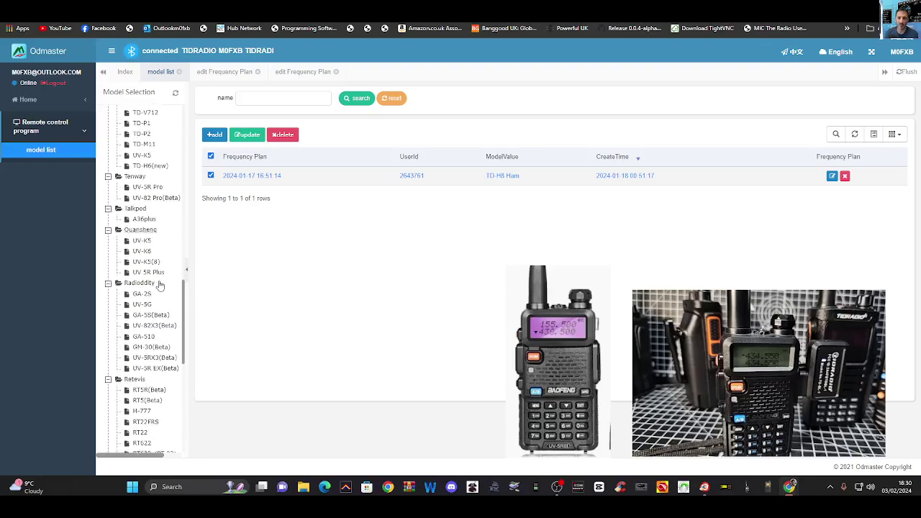
pyautogui.scroll(-3, 151, 270)
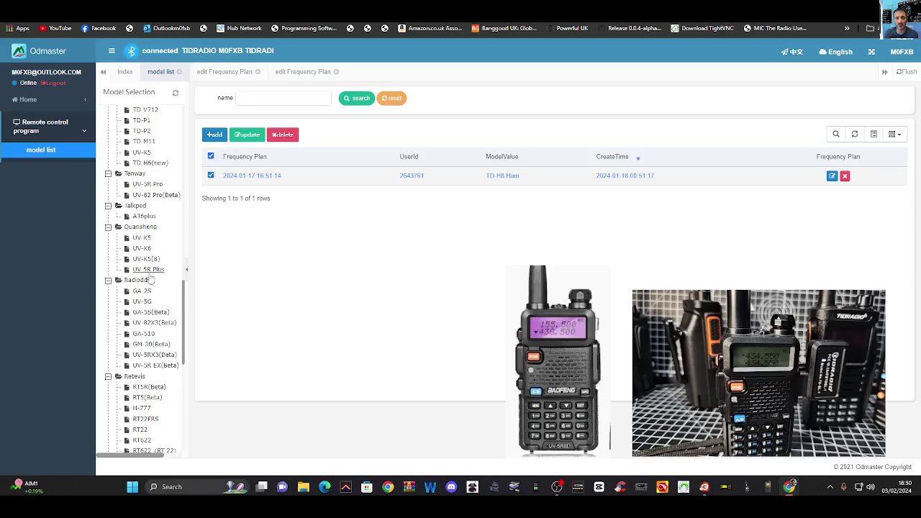
pyautogui.scroll(-4, 152, 275)
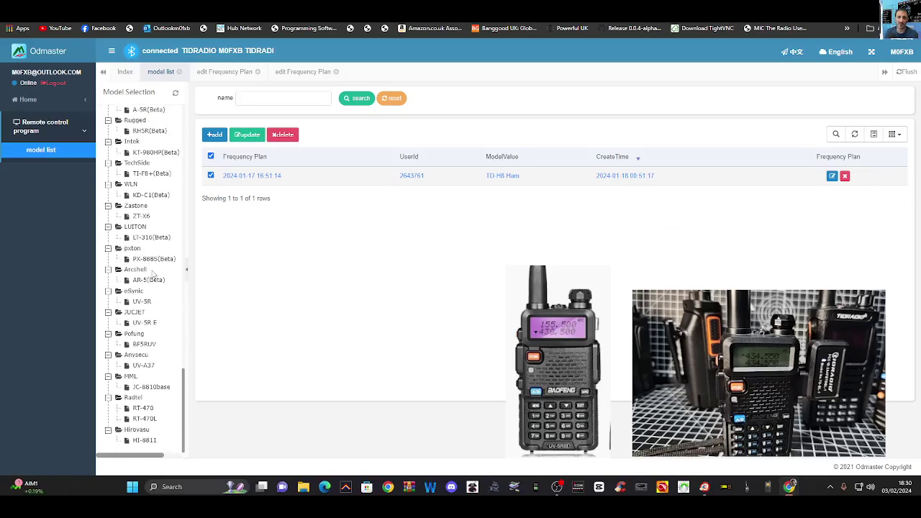
pyautogui.scroll(20, 153, 274)
pyautogui.scroll(2, 153, 273)
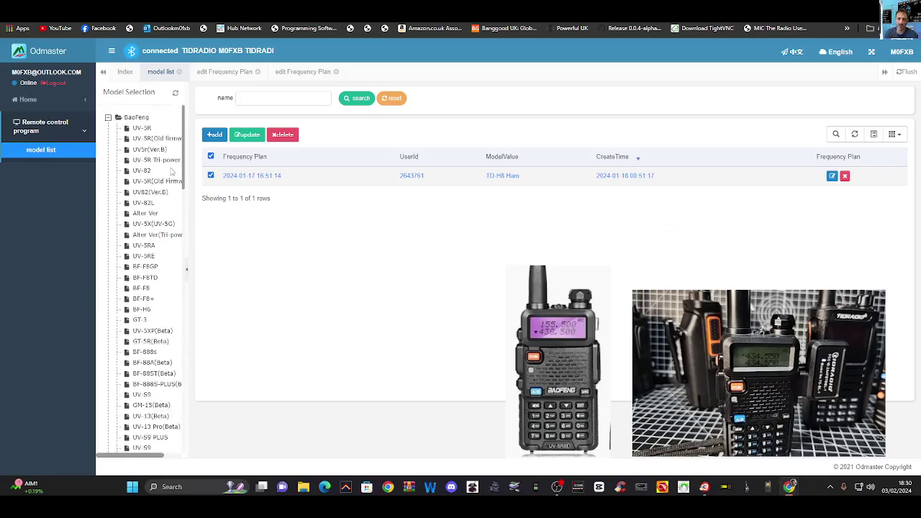
pyautogui.click(142, 128)
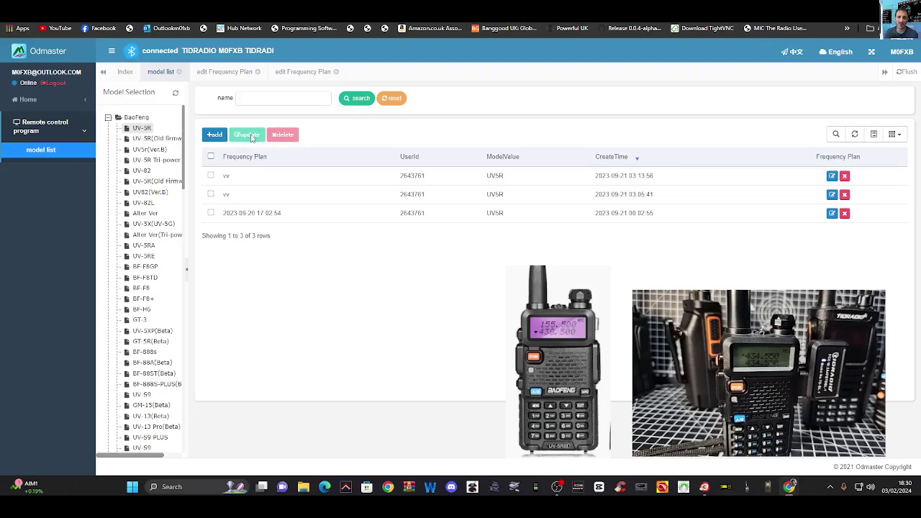
pyautogui.click(210, 176)
pyautogui.click(247, 134)
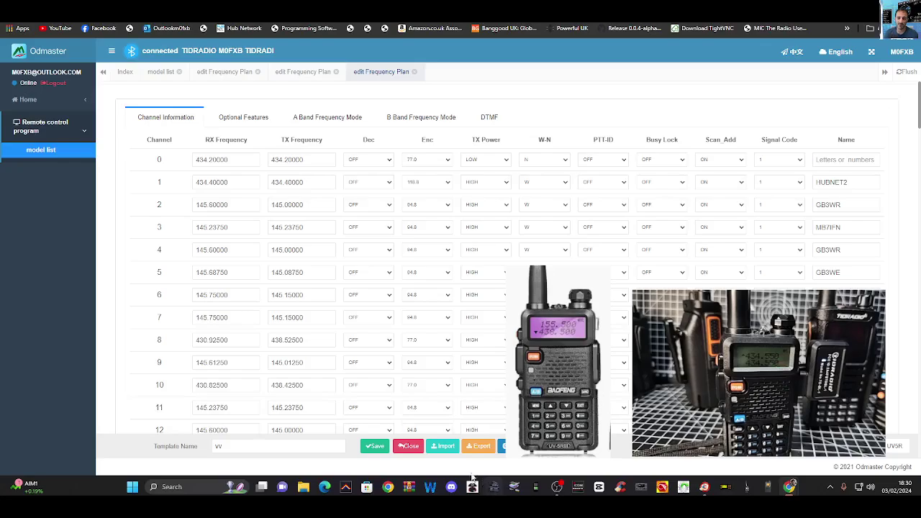
# - Try to read the channels from the radio into the vv plan, then reopen and close the download dialog
pyautogui.click(503, 446)
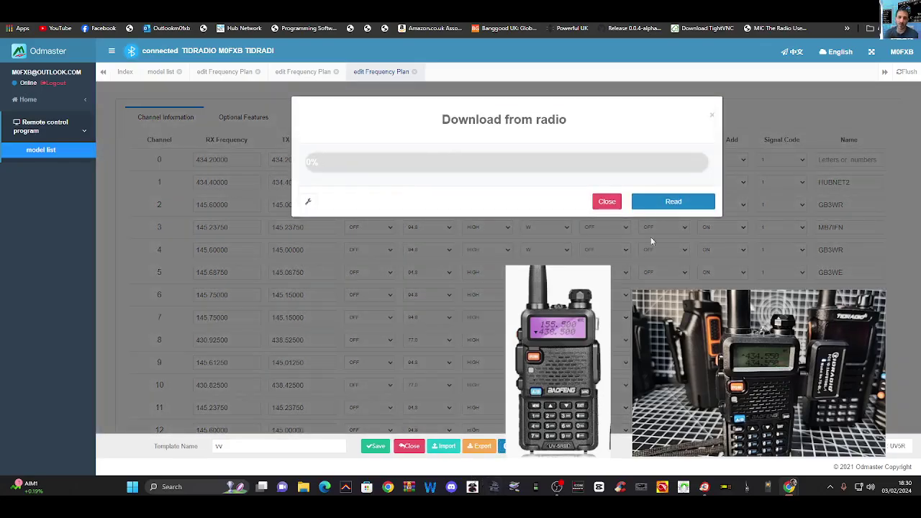
pyautogui.click(668, 207)
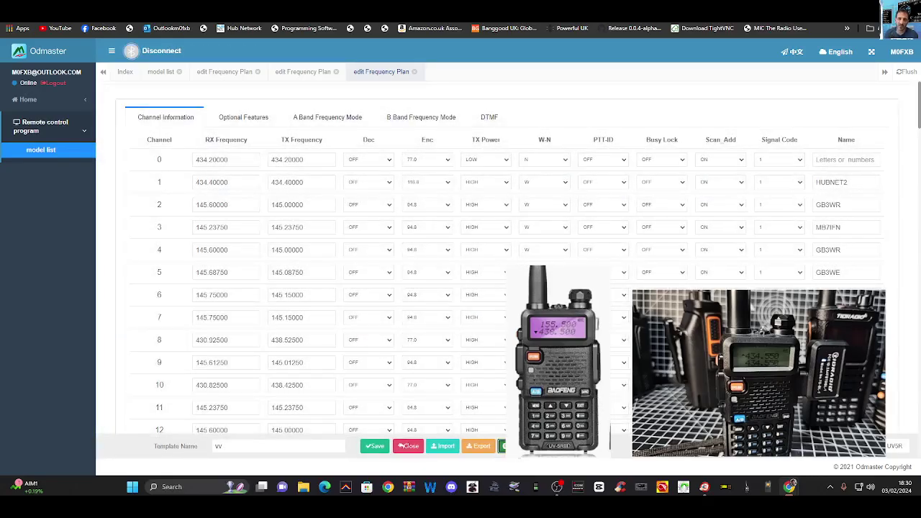
pyautogui.click(503, 447)
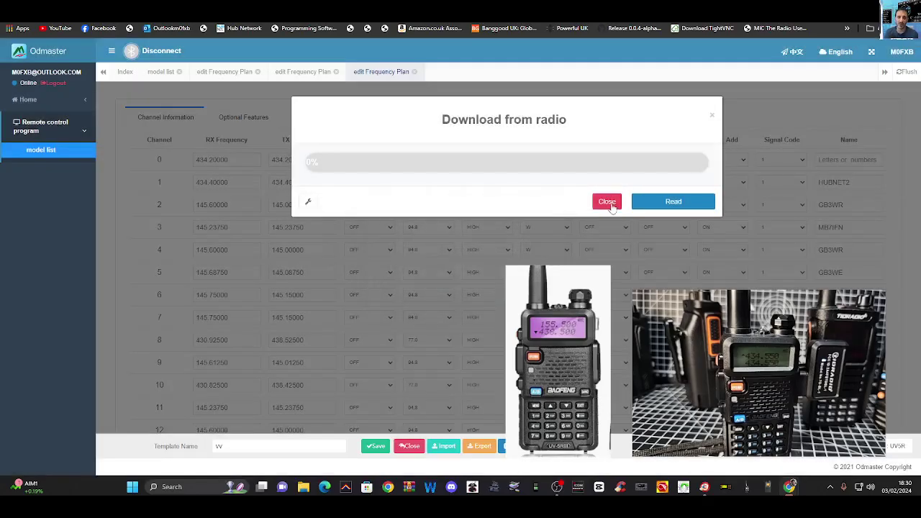
pyautogui.click(608, 202)
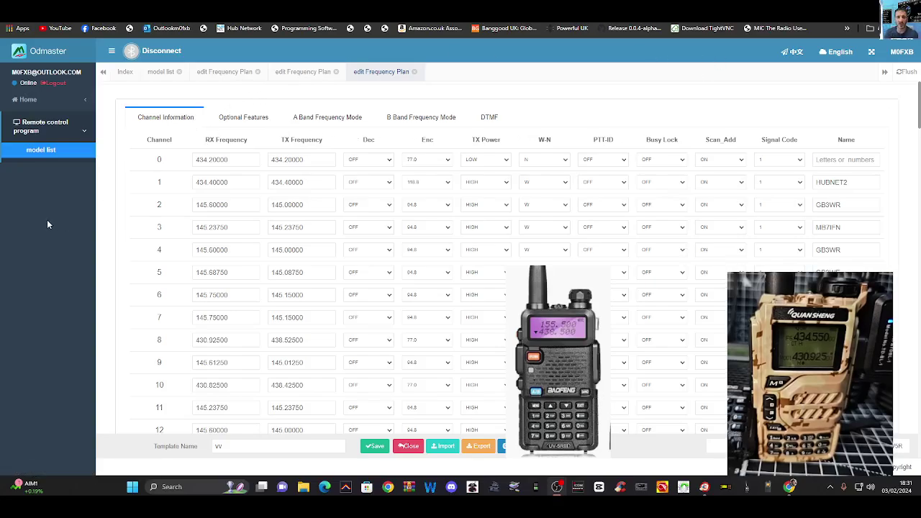
# - Return to the model list, open the Quansheng UV-K5 frequency plan k6 for editing and review its channel list
pyautogui.click(42, 153)
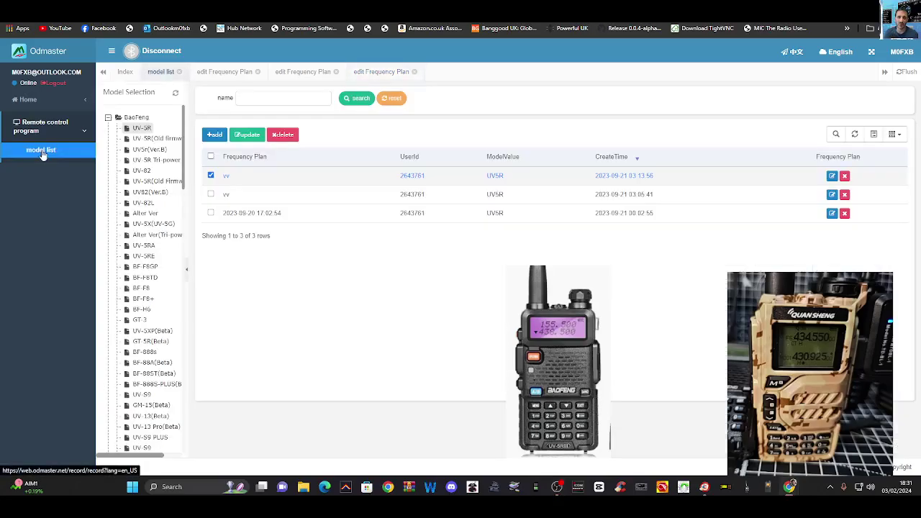
pyautogui.scroll(-10, 169, 253)
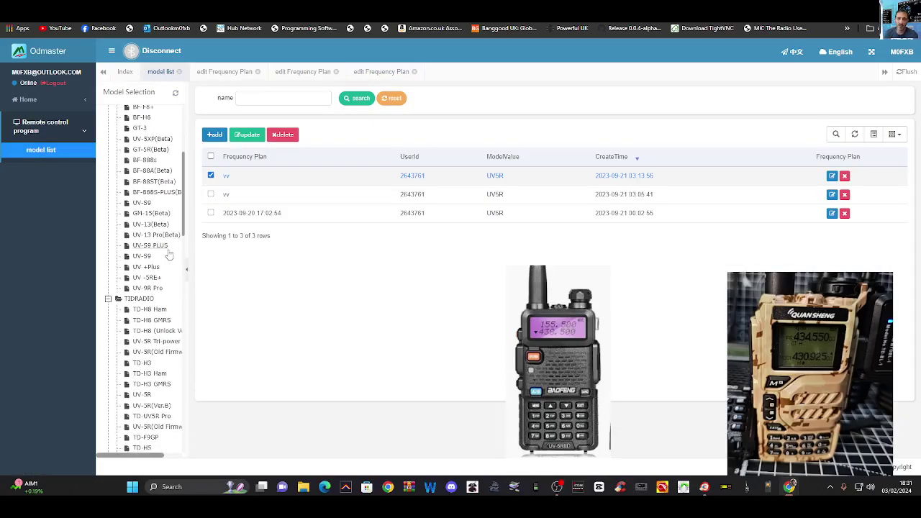
pyautogui.scroll(-10, 169, 256)
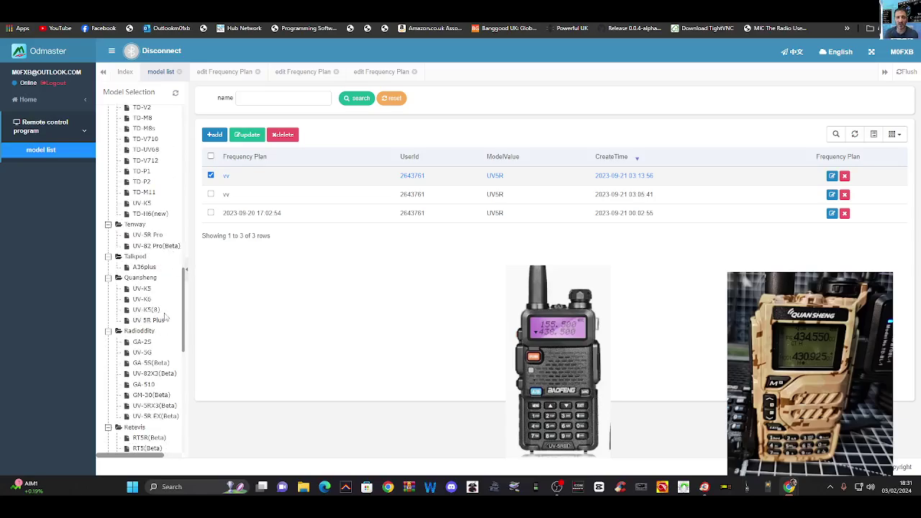
pyautogui.click(142, 289)
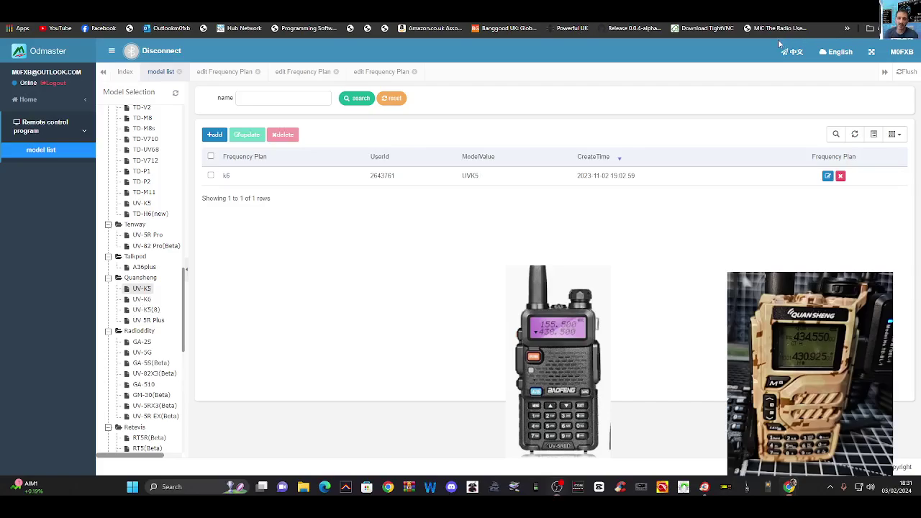
pyautogui.click(212, 176)
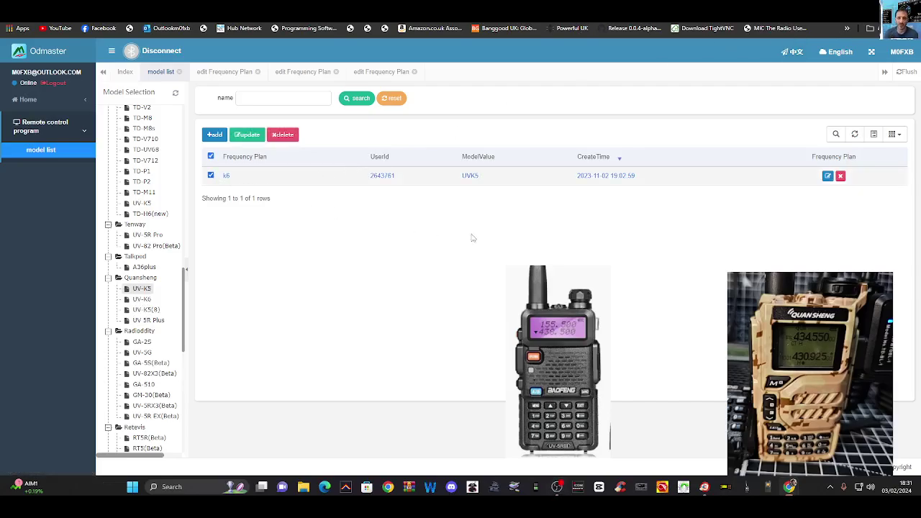
pyautogui.click(245, 135)
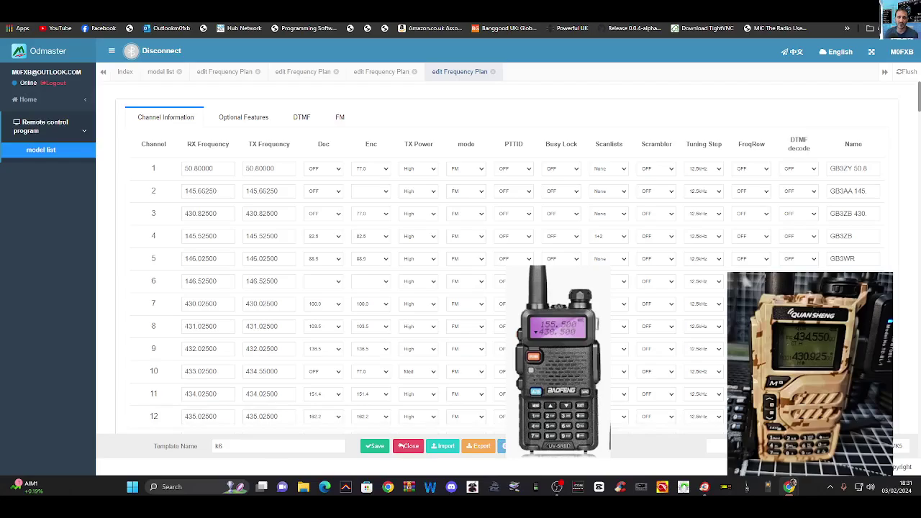
pyautogui.scroll(-5, 553, 262)
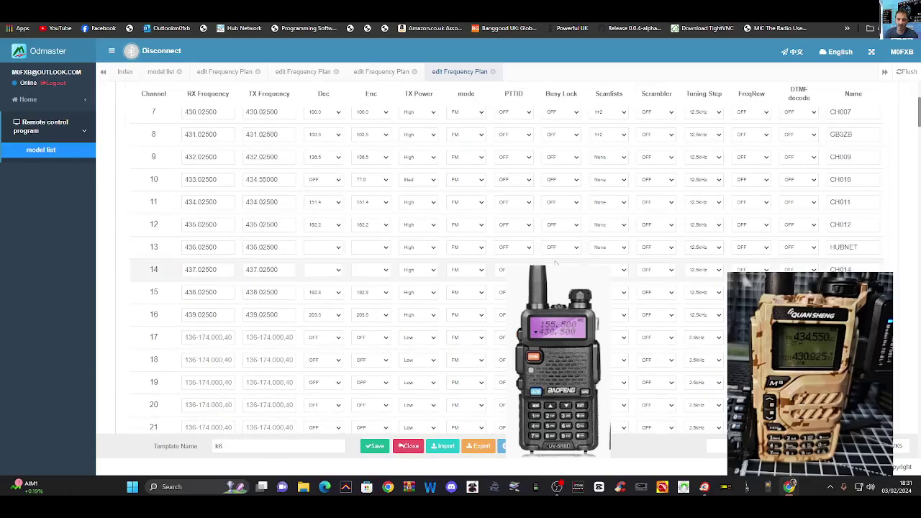
pyautogui.scroll(5, 553, 263)
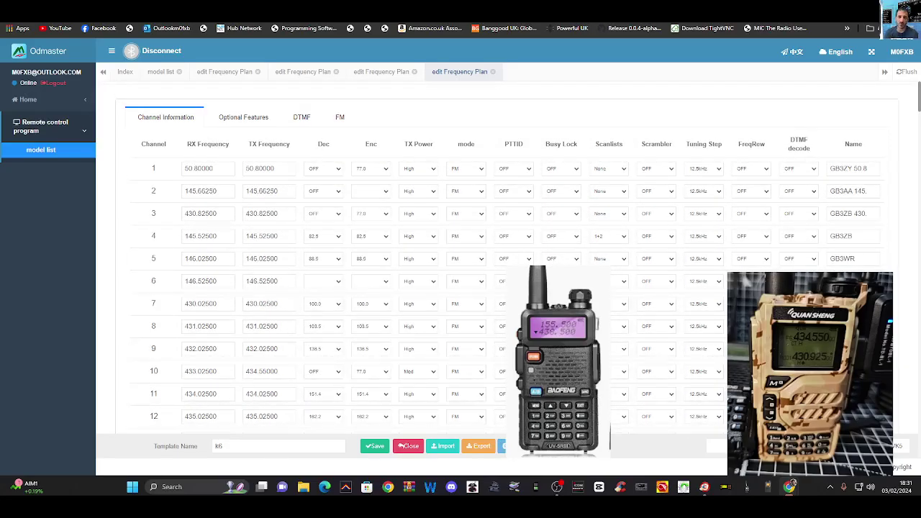
pyautogui.scroll(-5, 553, 324)
pyautogui.scroll(5, 553, 324)
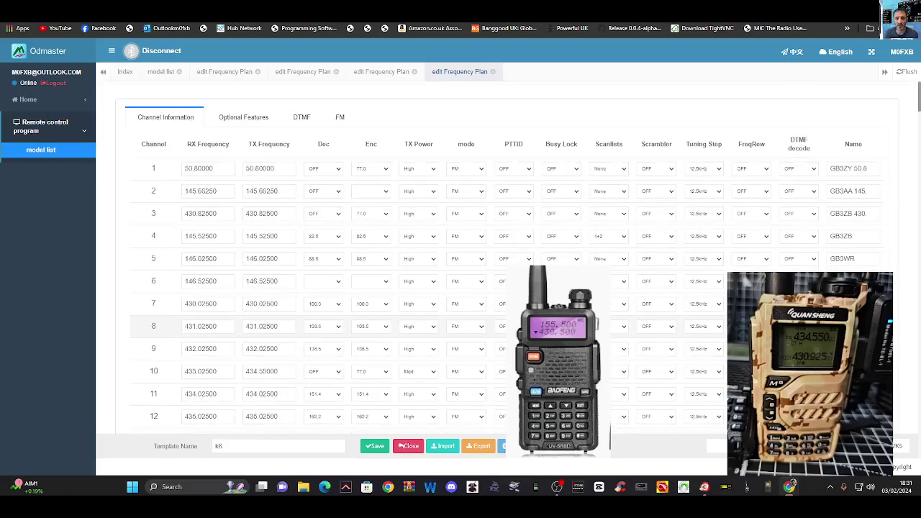
# - Pair again over Bluetooth with the TIDRADIO device and try to read the radio's channels into a new Quansheng frequency plan
pyautogui.click(134, 53)
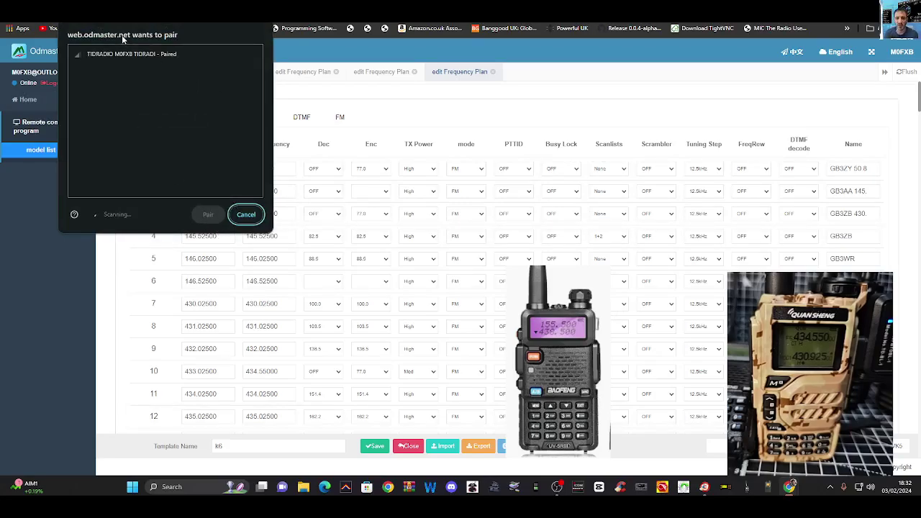
pyautogui.click(122, 54)
pyautogui.click(204, 216)
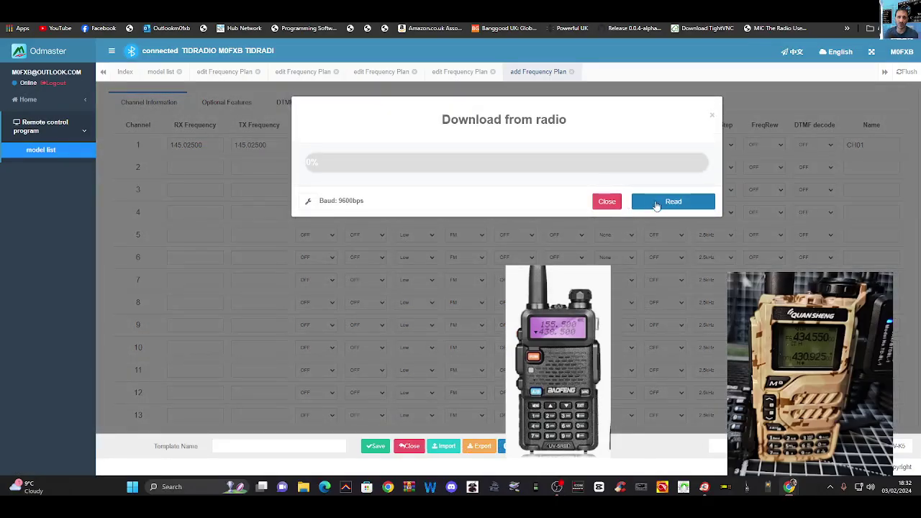
pyautogui.click(661, 203)
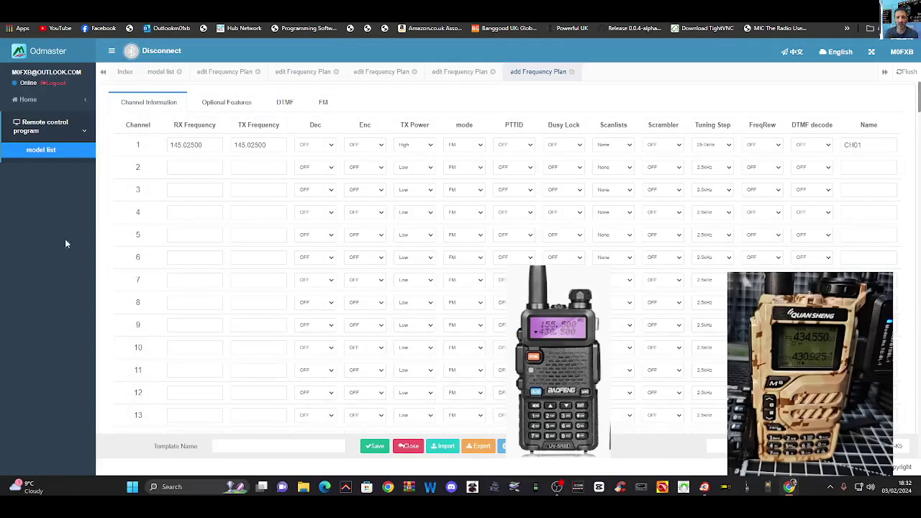
pyautogui.click(45, 129)
pyautogui.click(44, 129)
pyautogui.scroll(-3, 561, 266)
pyautogui.scroll(3, 561, 266)
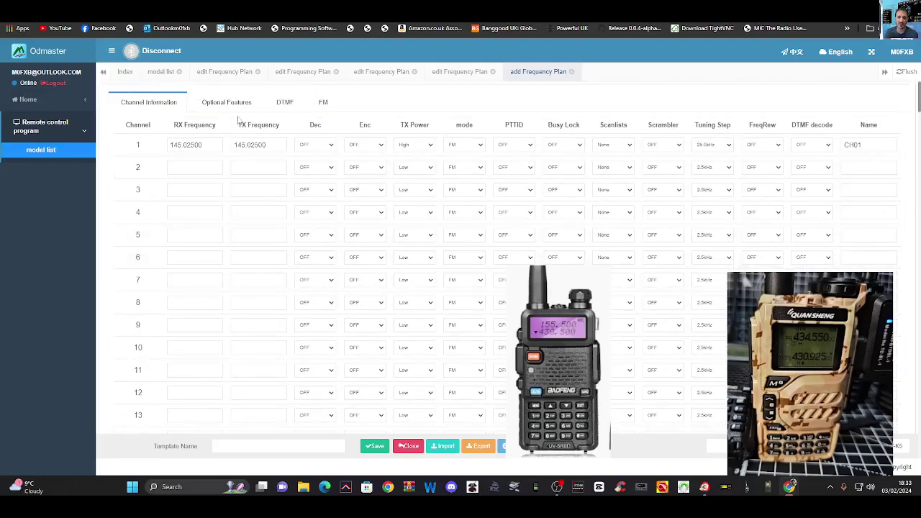